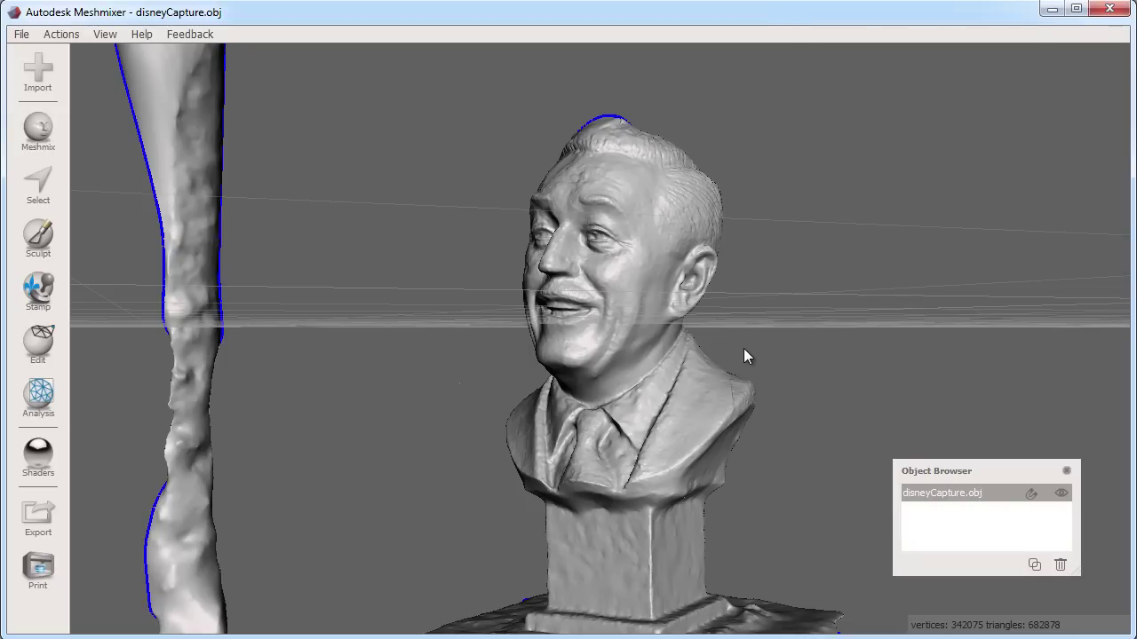
# - Examine the scanned bust and the stray scan fragments around it from several angles and distances
pyautogui.scroll(-3, 758, 338)
pyautogui.moveTo(760, 291); pyautogui.dragTo(650, 372, button='right')
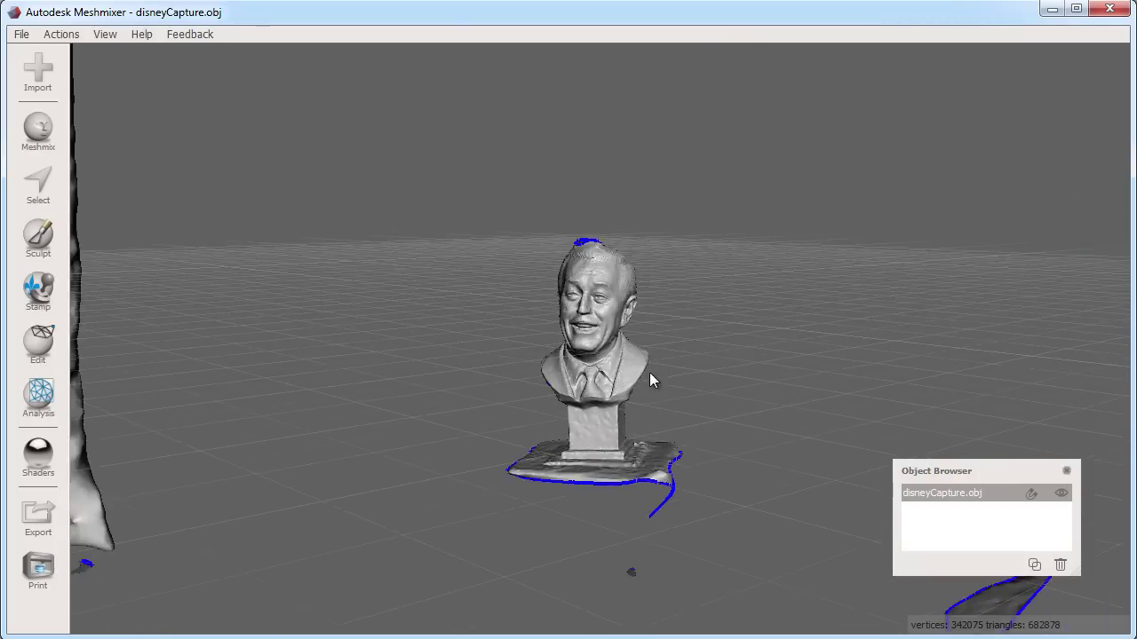
pyautogui.scroll(-5, 650, 372)
pyautogui.moveTo(675, 569); pyautogui.dragTo(578, 444, button='right')
pyautogui.scroll(10, 578, 444)
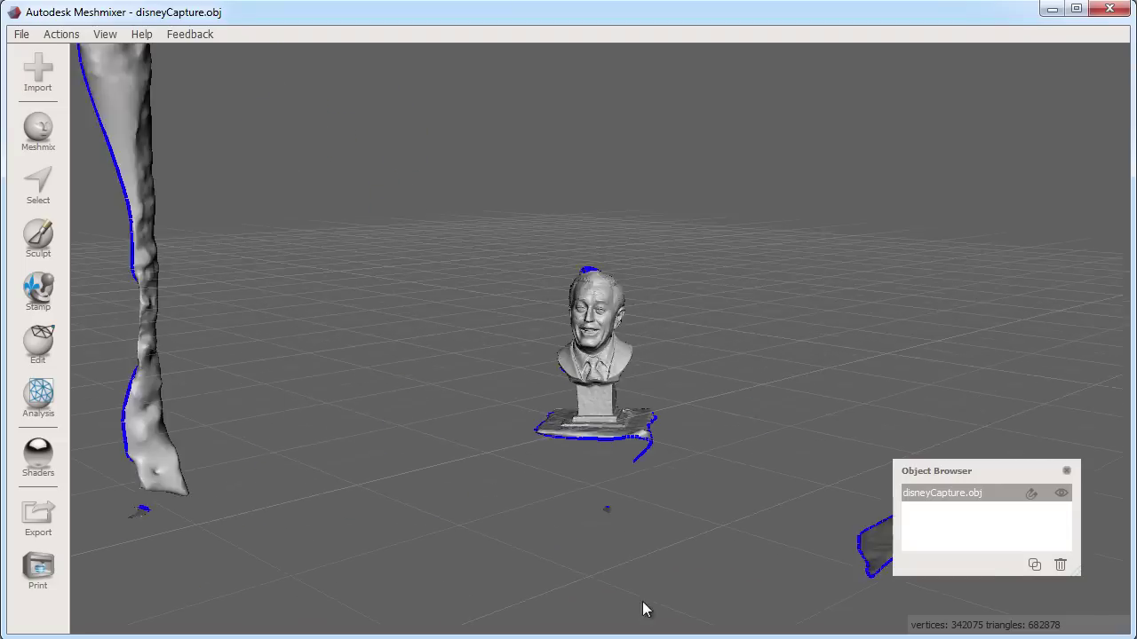
pyautogui.scroll(-5, 578, 444)
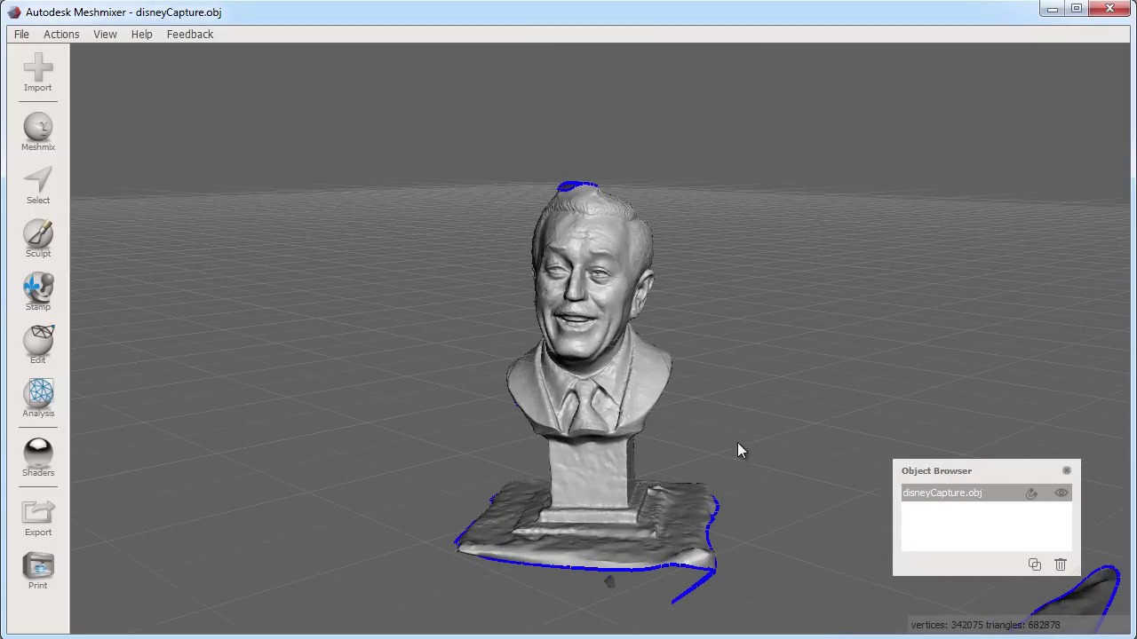
pyautogui.moveTo(741, 449)
pyautogui.mouseDown(button='right')
pyautogui.moveTo(691, 438)
pyautogui.moveTo(672, 210)
pyautogui.moveTo(700, 414)
pyautogui.moveTo(645, 431)
pyautogui.mouseUp(button='right')
pyautogui.scroll(-5, 719, 329)
pyautogui.moveTo(719, 330); pyautogui.dragTo(723, 357, button='right')
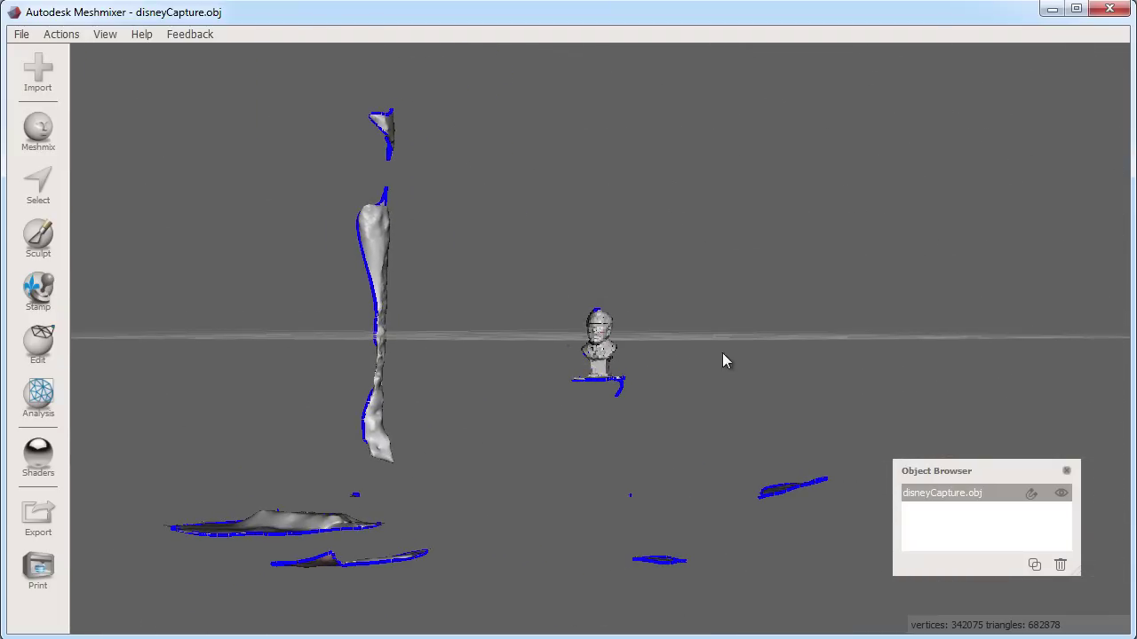
# - Select all the floating scan fragments around the bust and discard them, keeping only the bust and its base
pyautogui.click(38, 182)
pyautogui.moveTo(561, 243)
pyautogui.mouseDown()
pyautogui.moveTo(554, 374)
pyautogui.moveTo(579, 402)
pyautogui.moveTo(617, 414)
pyautogui.moveTo(706, 400)
pyautogui.moveTo(896, 300)
pyautogui.mouseUp()
pyautogui.moveTo(895, 299)
pyautogui.mouseDown(button='right')
pyautogui.moveTo(848, 397)
pyautogui.moveTo(859, 375)
pyautogui.mouseUp(button='right')
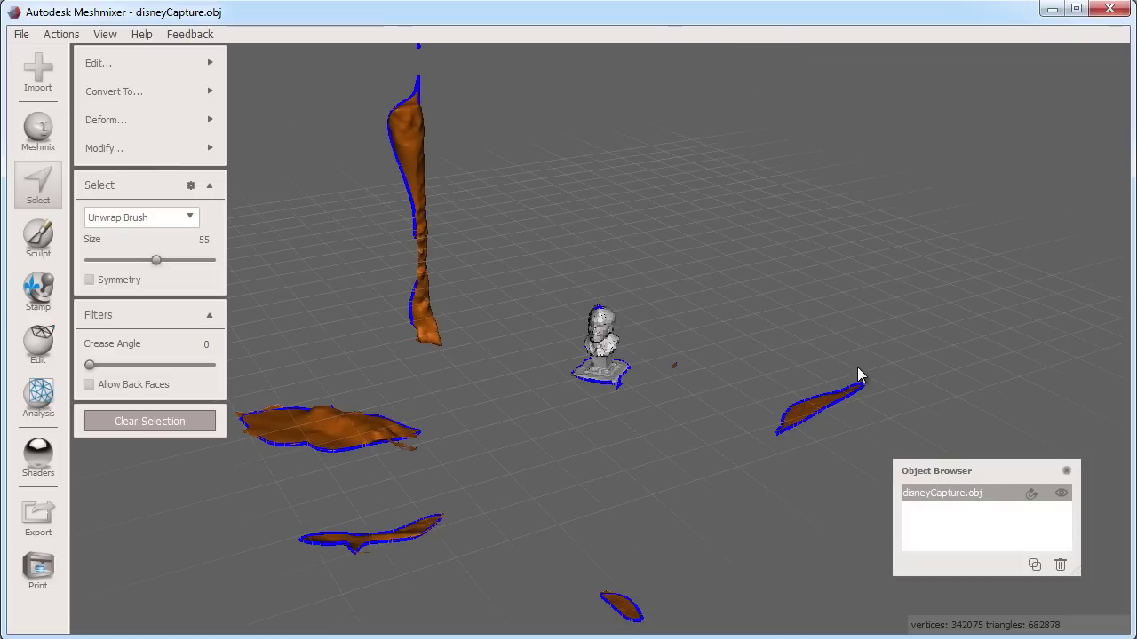
pyautogui.moveTo(195, 69)
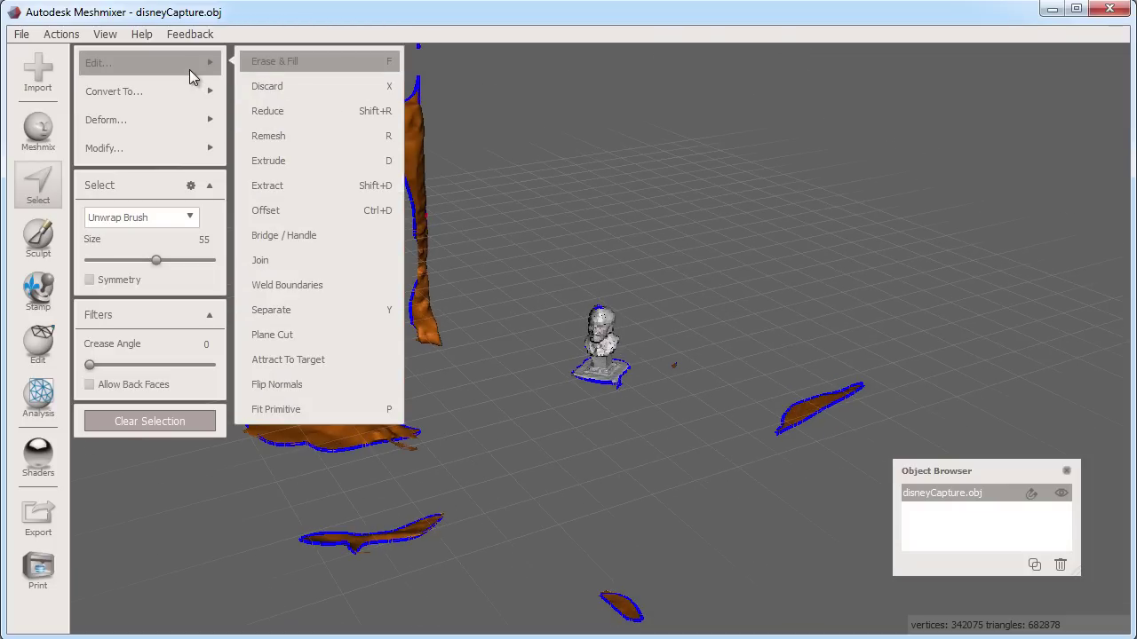
pyautogui.click(306, 86)
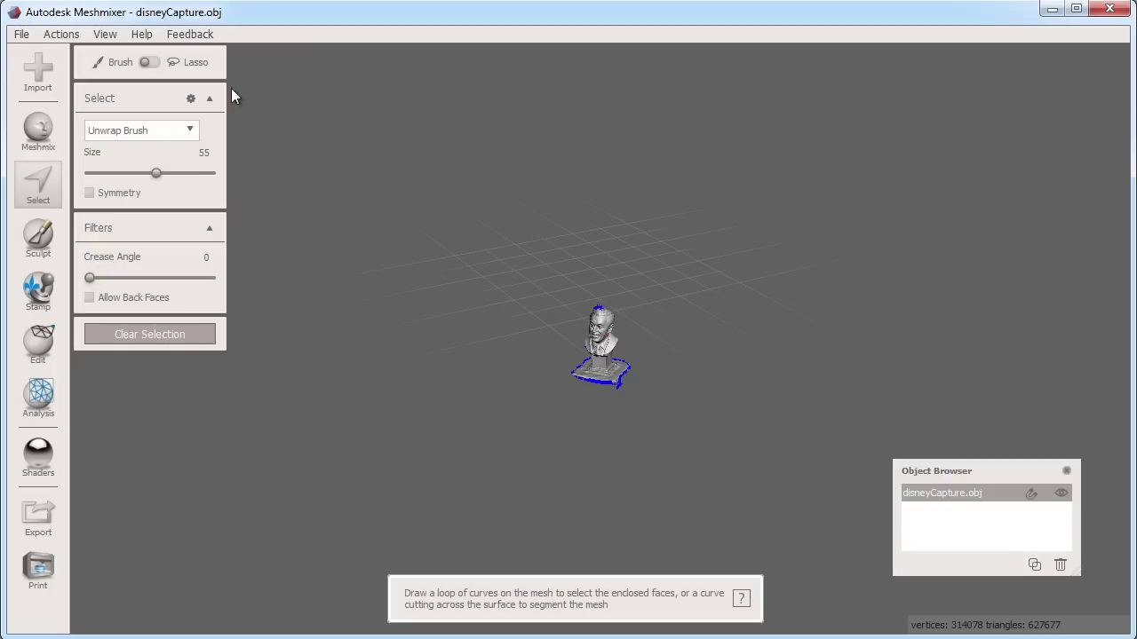
pyautogui.click(106, 34)
pyautogui.click(119, 52)
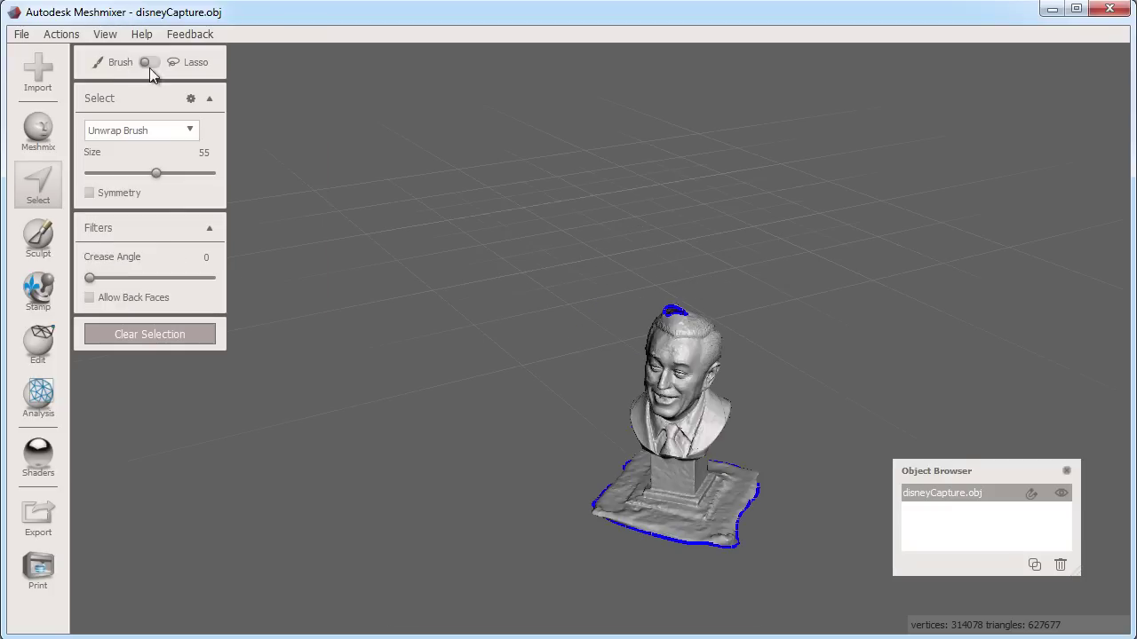
pyautogui.moveTo(571, 387); pyautogui.dragTo(656, 324, button='right')
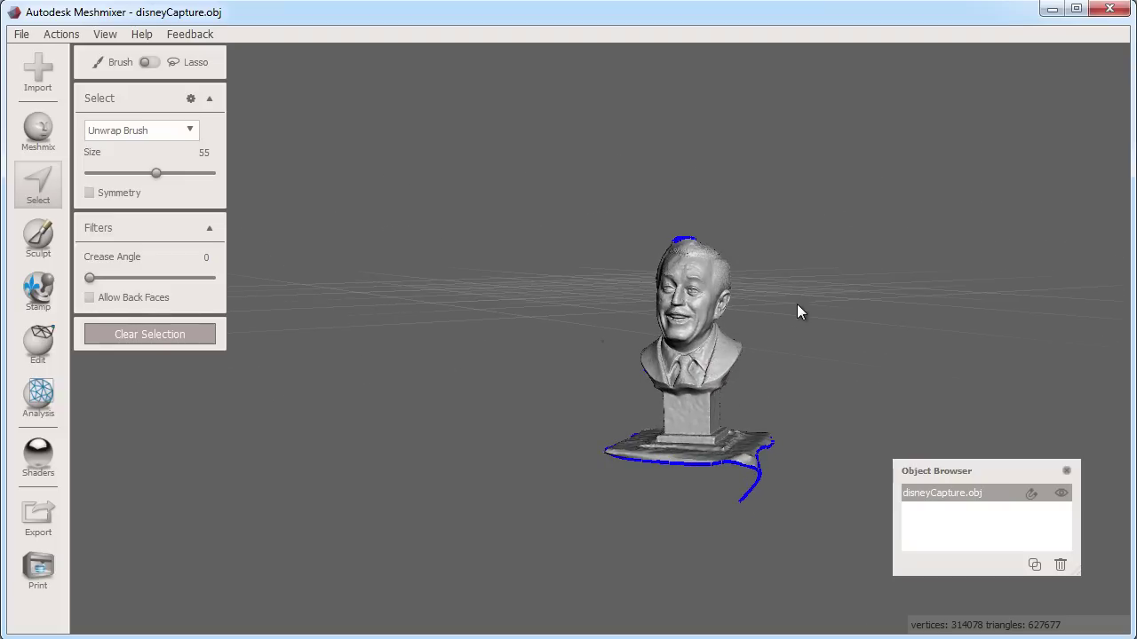
pyautogui.moveTo(796, 299); pyautogui.dragTo(729, 308, button='right')
pyautogui.press('Escape')
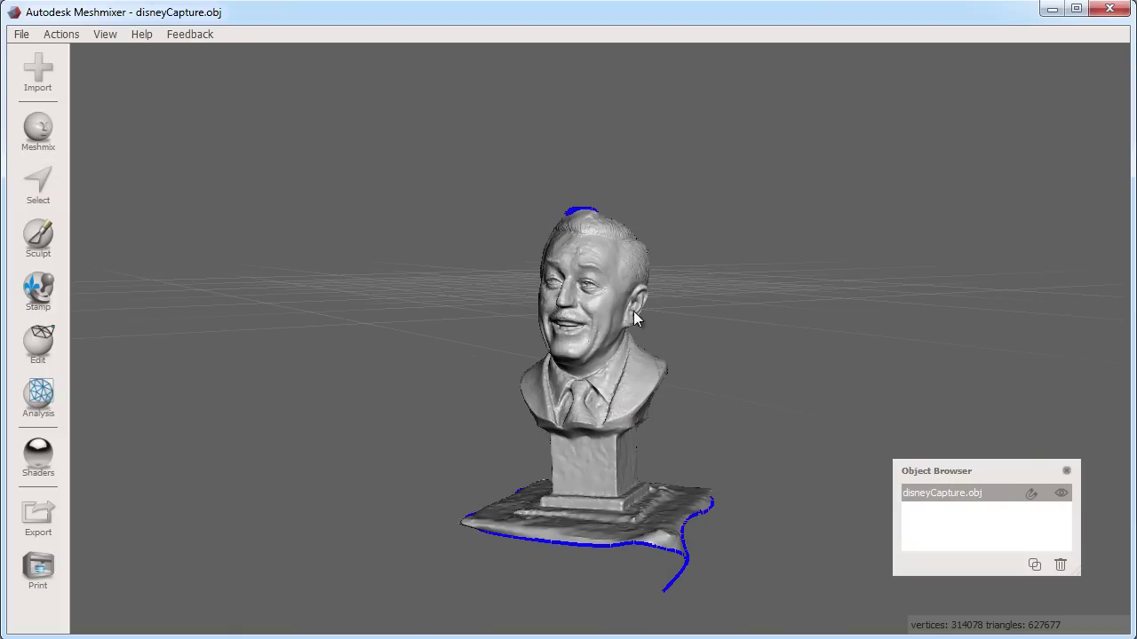
# - Use the Inspector with Flat Fill to close the hole on top of the head and auto-repair all remaining mesh defects
pyautogui.moveTo(633, 317); pyautogui.dragTo(566, 355, button='right')
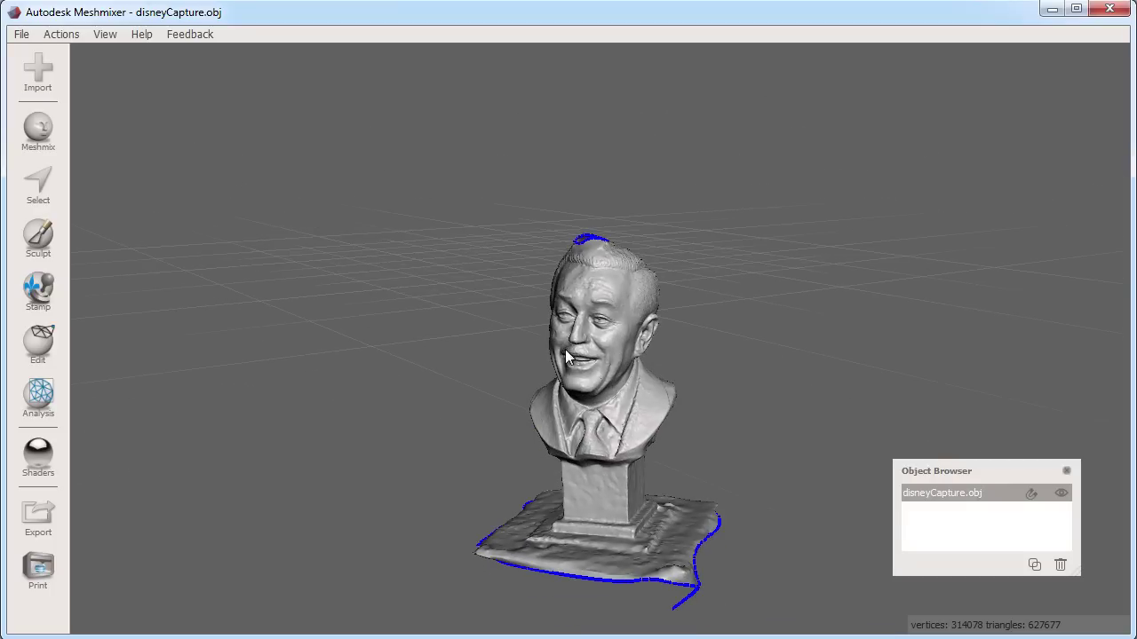
pyautogui.click(38, 395)
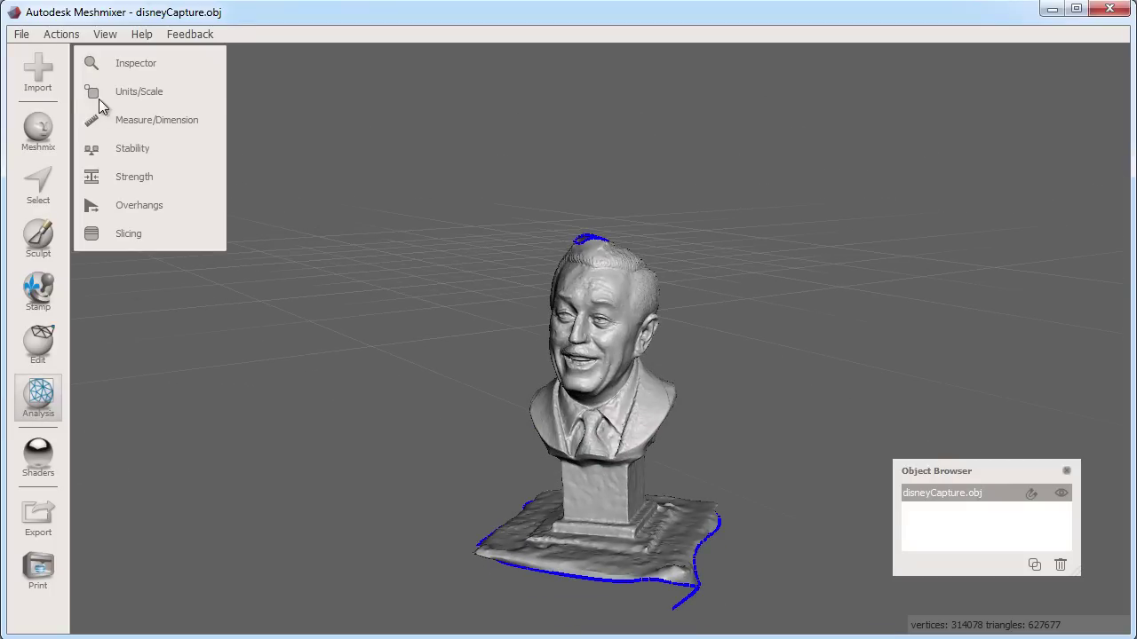
pyautogui.click(97, 69)
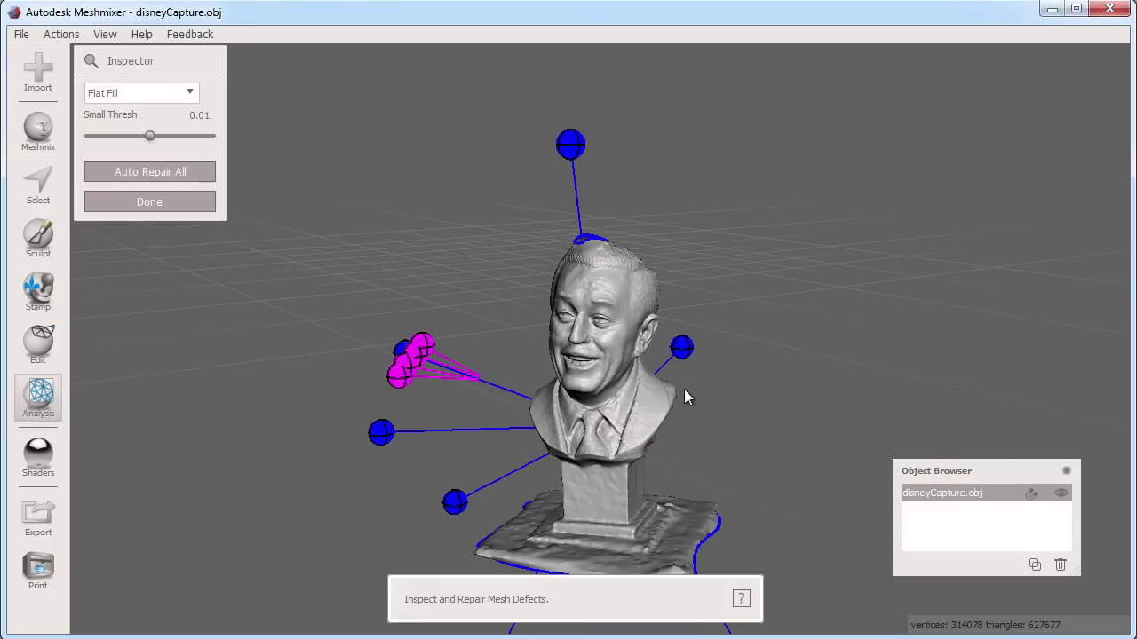
pyautogui.scroll(-4, 684, 389)
pyautogui.moveTo(756, 361)
pyautogui.mouseDown(button='right')
pyautogui.moveTo(559, 414)
pyautogui.moveTo(394, 418)
pyautogui.moveTo(630, 371)
pyautogui.moveTo(752, 497)
pyautogui.moveTo(705, 312)
pyautogui.moveTo(679, 330)
pyautogui.mouseUp(button='right')
pyautogui.click(591, 318)
pyautogui.click(125, 175)
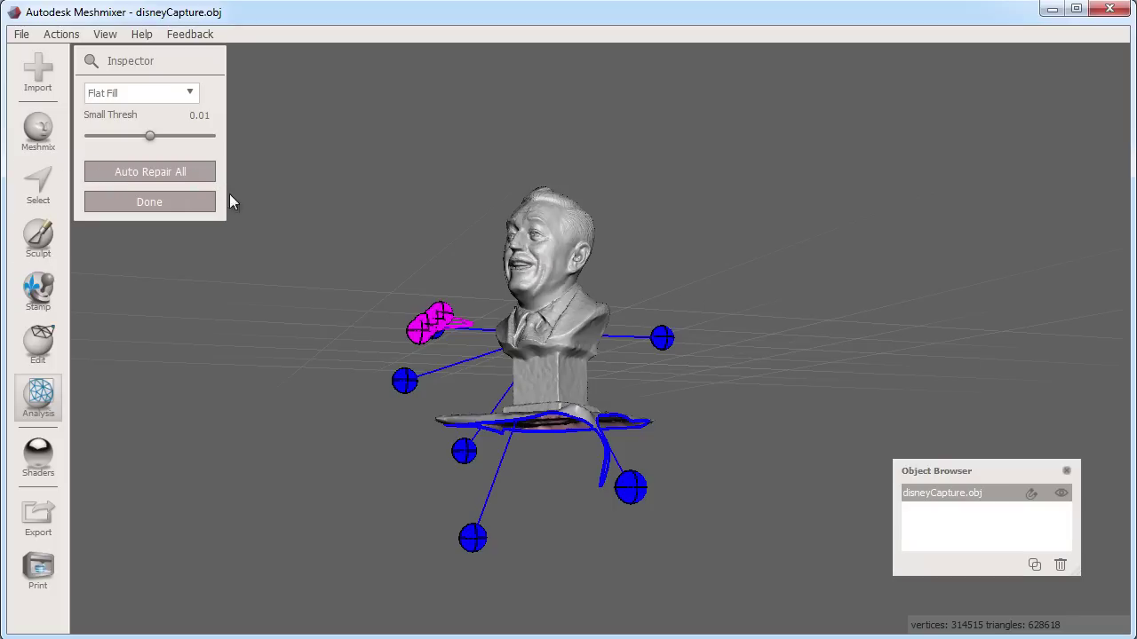
pyautogui.moveTo(264, 234); pyautogui.dragTo(391, 352, button='right')
pyautogui.click(137, 206)
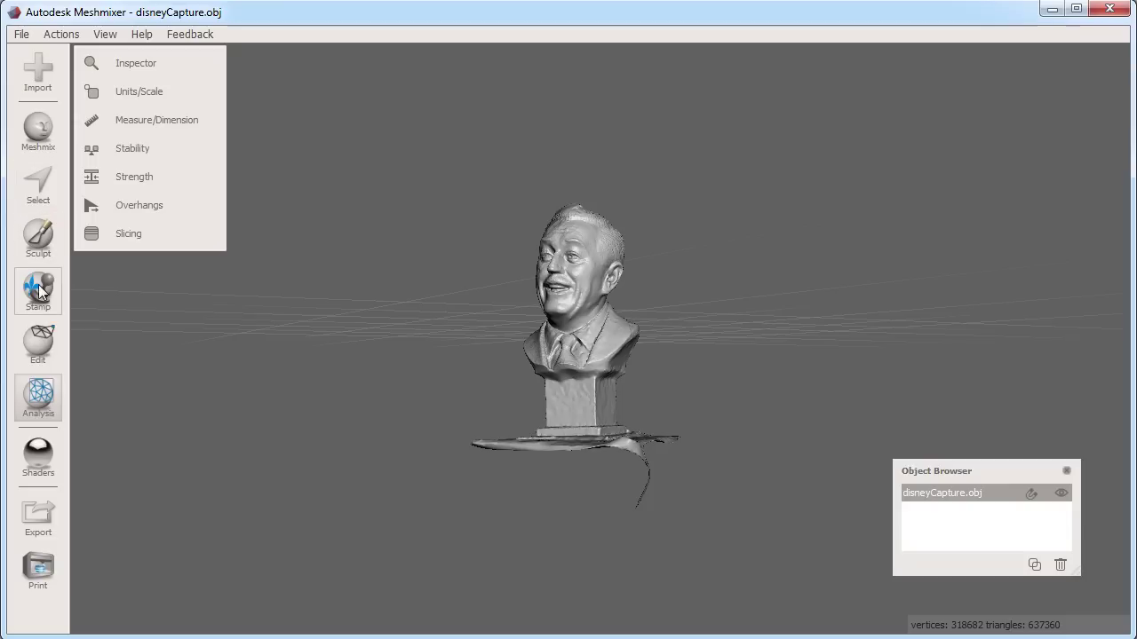
# - Cut off the ragged ground piece with a horizontal Plane Cut through the pedestal beneath the bust
pyautogui.click(46, 344)
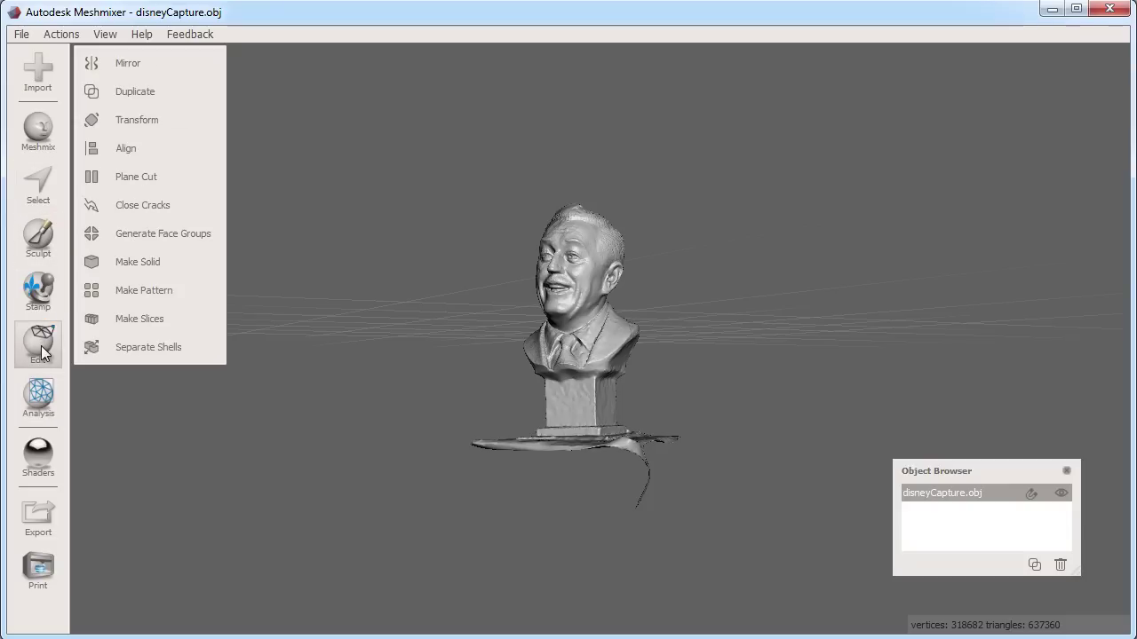
pyautogui.click(184, 176)
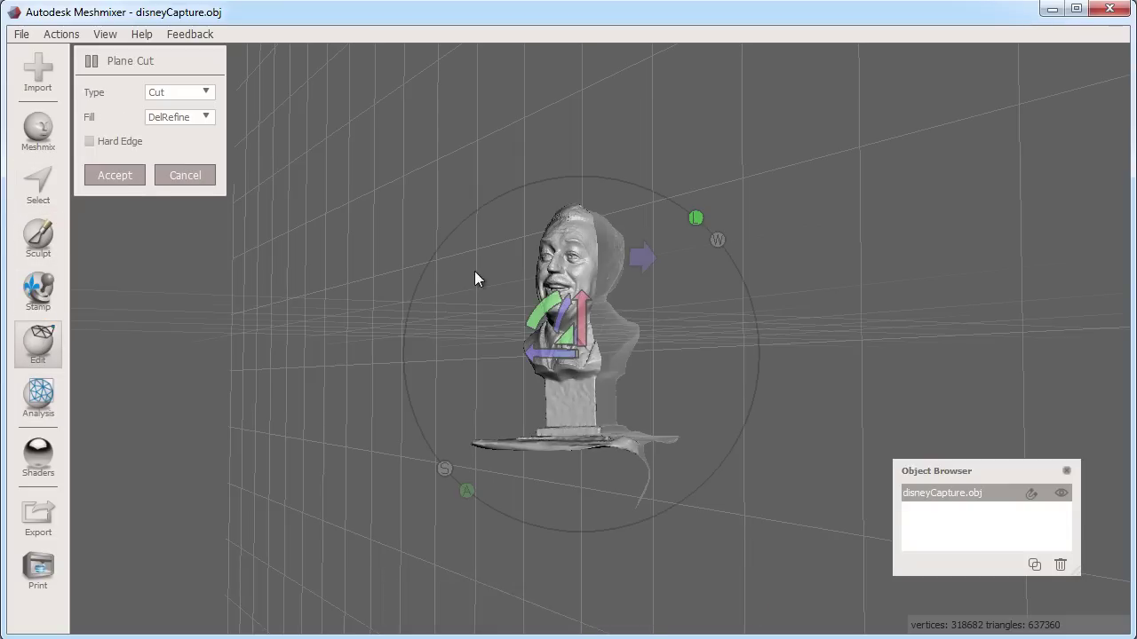
pyautogui.moveTo(474, 274); pyautogui.dragTo(408, 281, button='right')
pyautogui.moveTo(460, 308); pyautogui.dragTo(612, 273)
pyautogui.moveTo(373, 354); pyautogui.dragTo(599, 329, button='right')
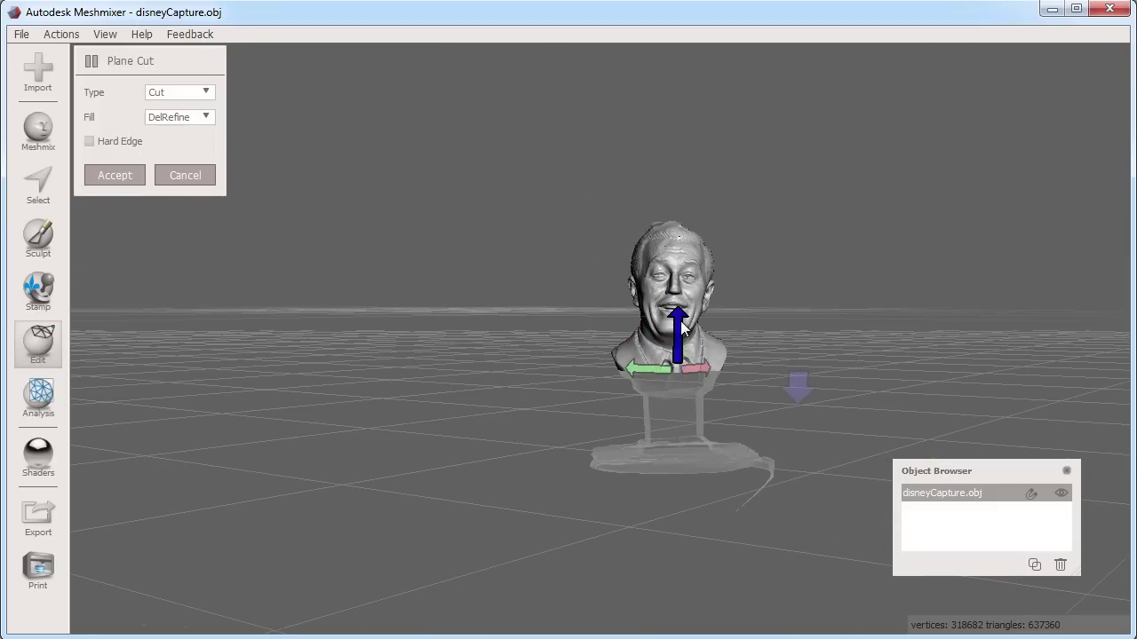
pyautogui.click(813, 256)
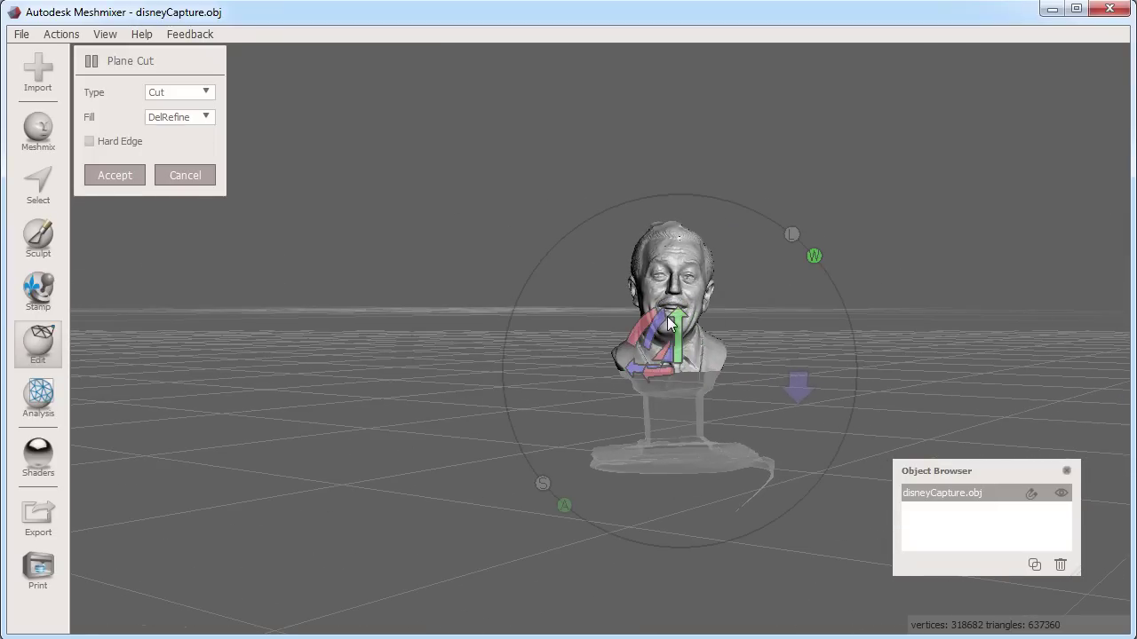
pyautogui.moveTo(677, 327); pyautogui.dragTo(685, 366)
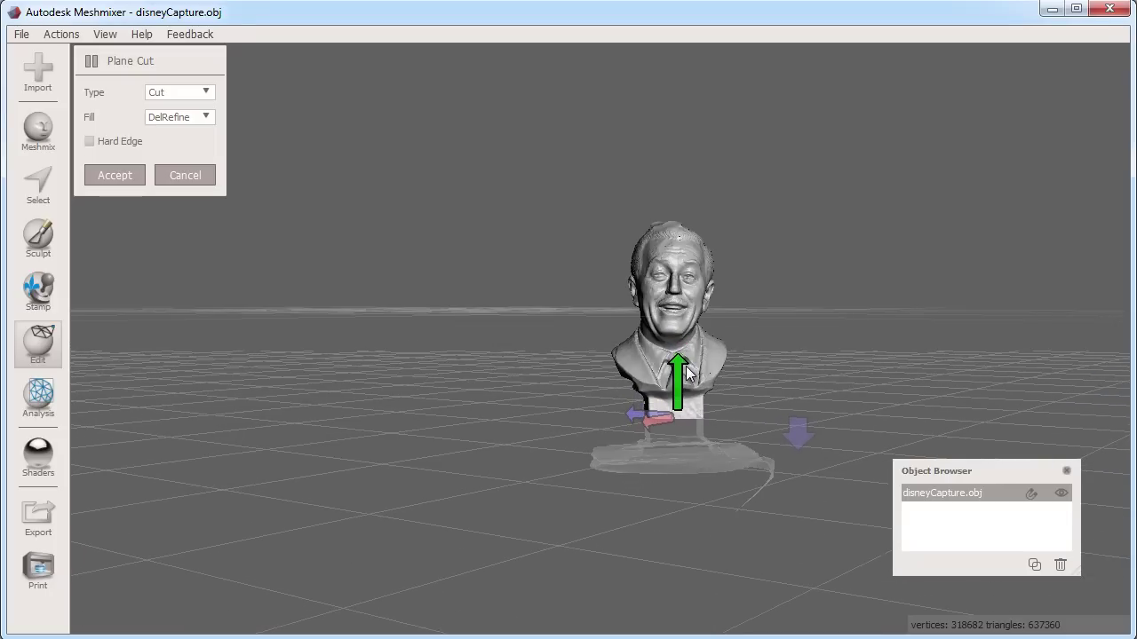
pyautogui.click(115, 175)
pyautogui.moveTo(613, 365); pyautogui.dragTo(648, 420, button='right')
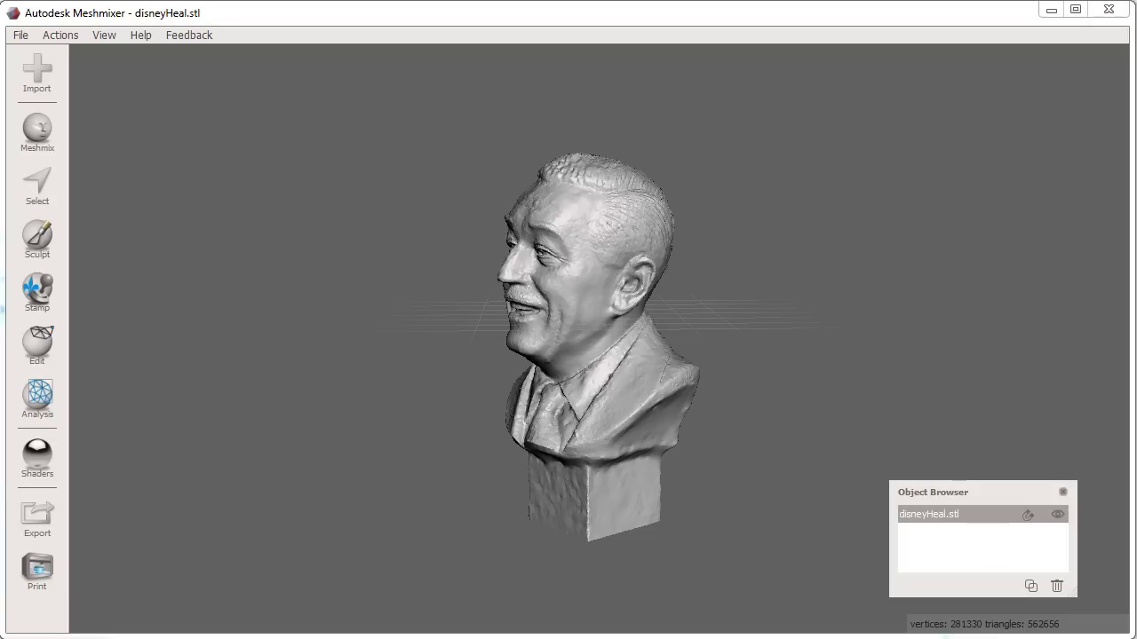
# - Set i.materialise as the printing service for the bust and dismiss the printing services help
pyautogui.moveTo(365, 154); pyautogui.dragTo(376, 299, button='right')
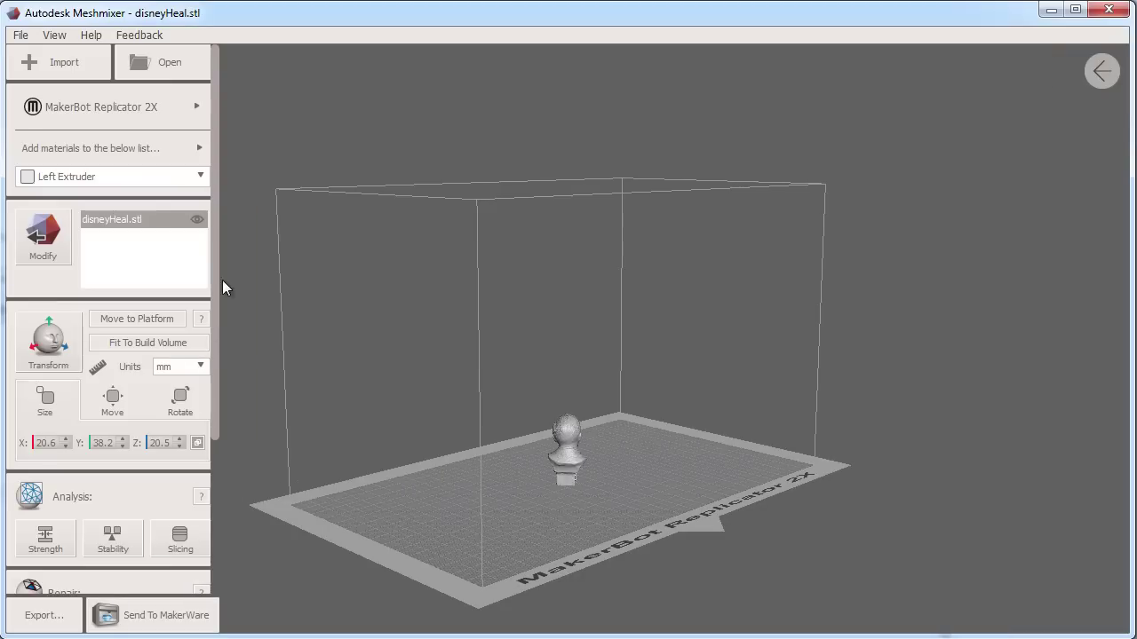
pyautogui.click(169, 115)
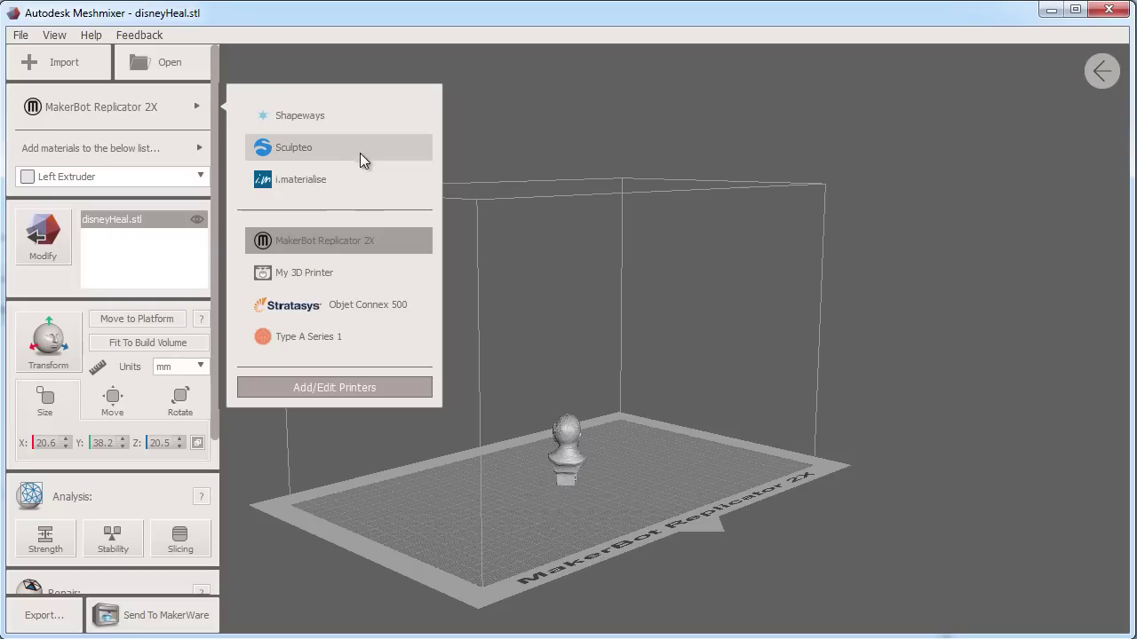
pyautogui.click(310, 180)
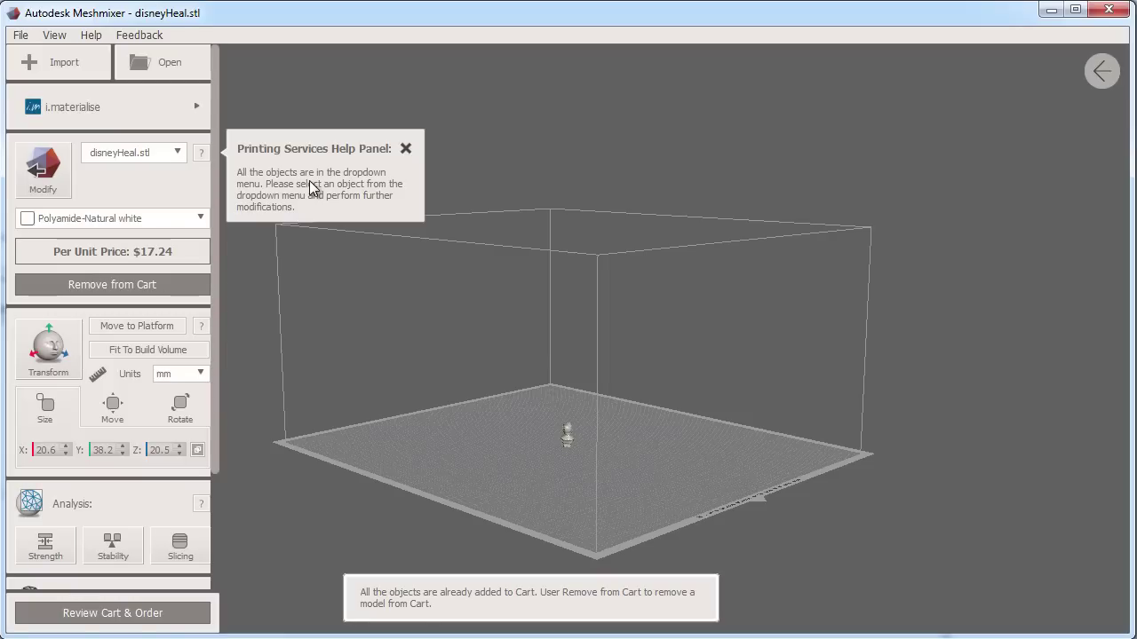
pyautogui.click(405, 150)
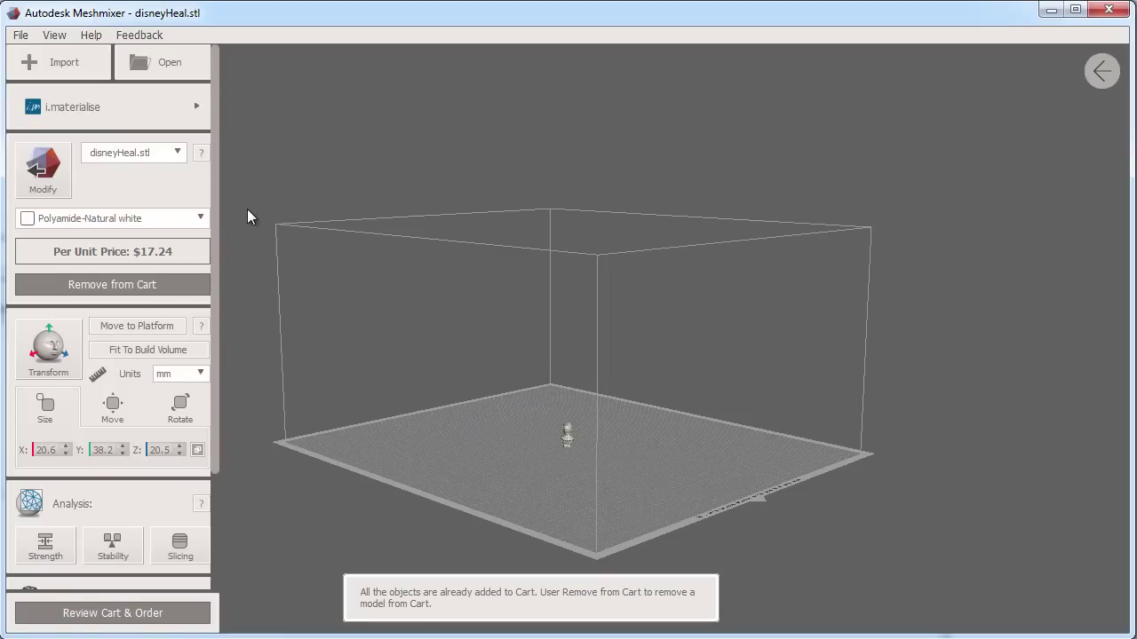
# - Set the print material of disneyHeal.stl to Silver-Satin
pyautogui.click(201, 220)
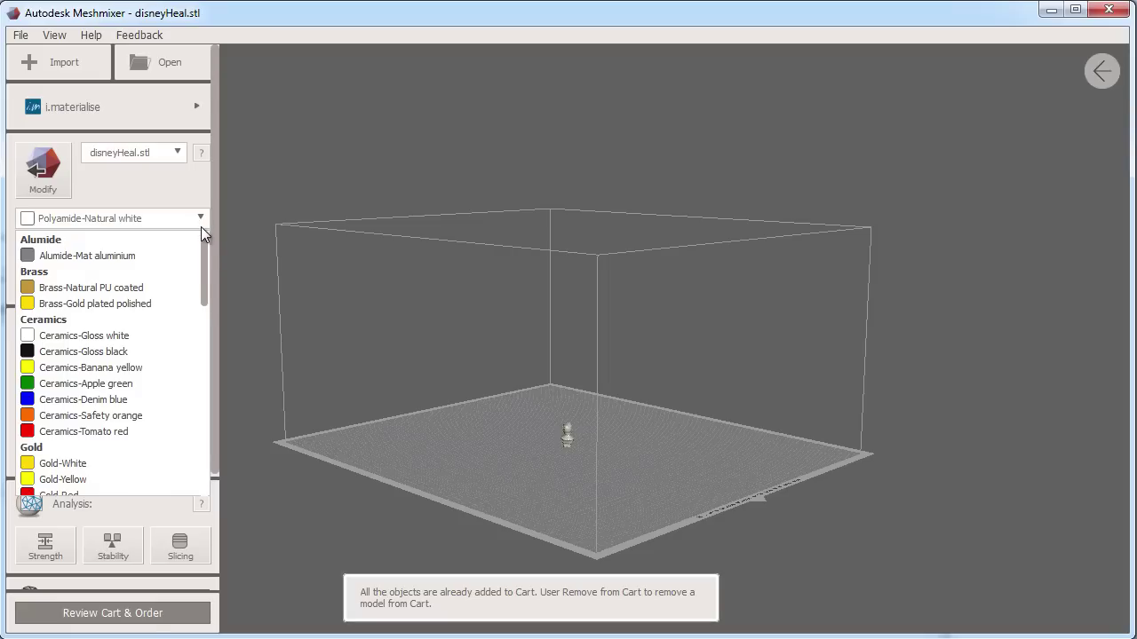
pyautogui.scroll(-3, 202, 252)
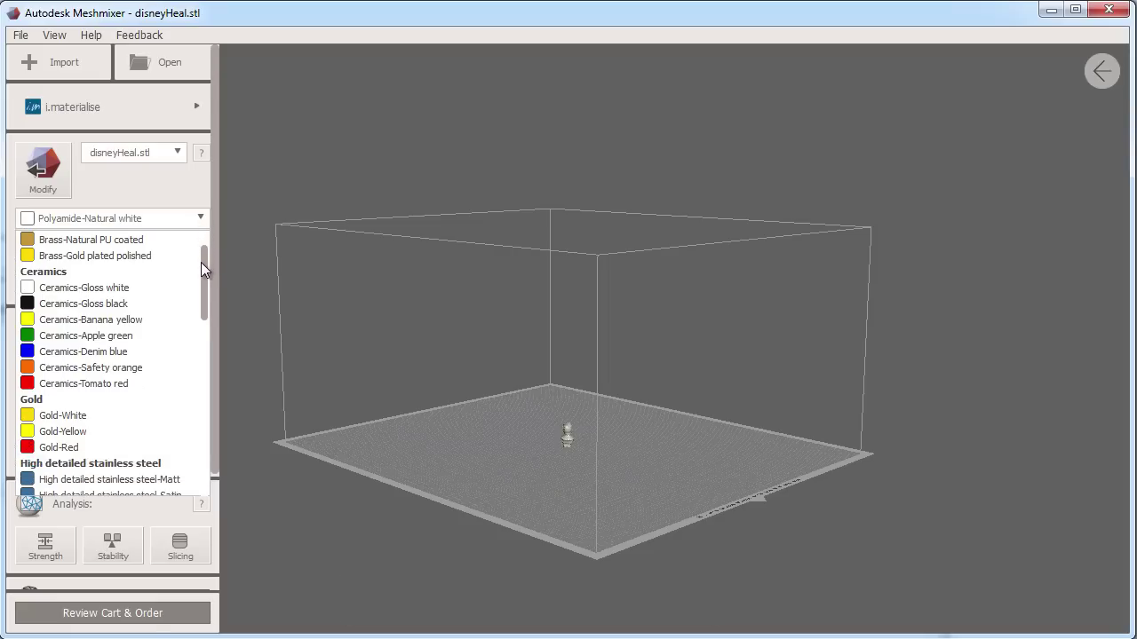
pyautogui.scroll(-1, 198, 293)
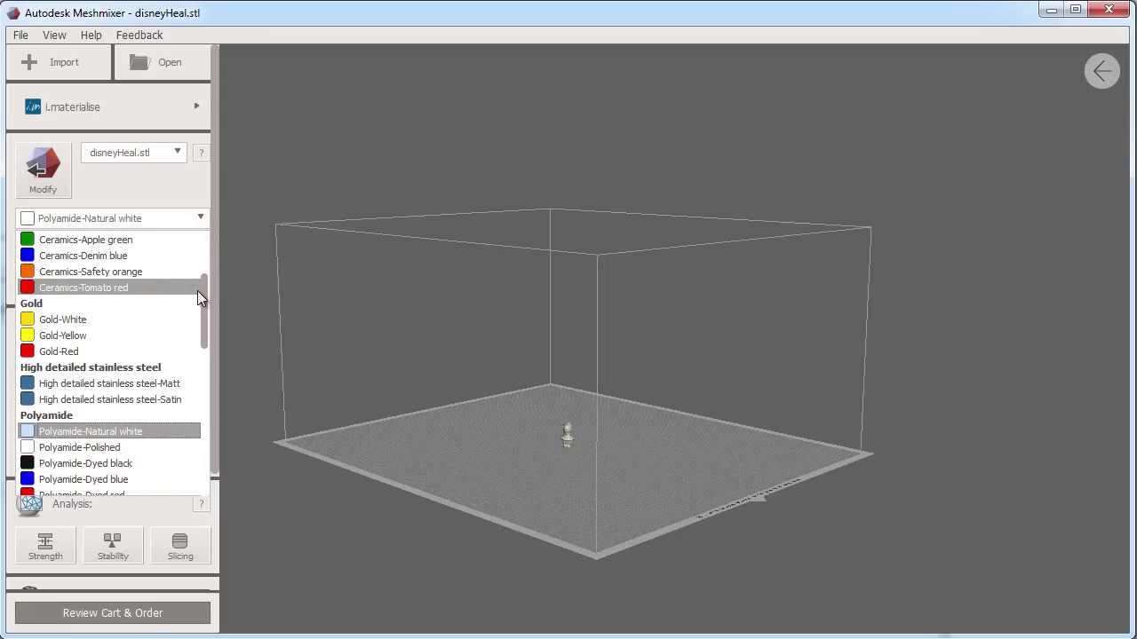
pyautogui.scroll(-3, 197, 290)
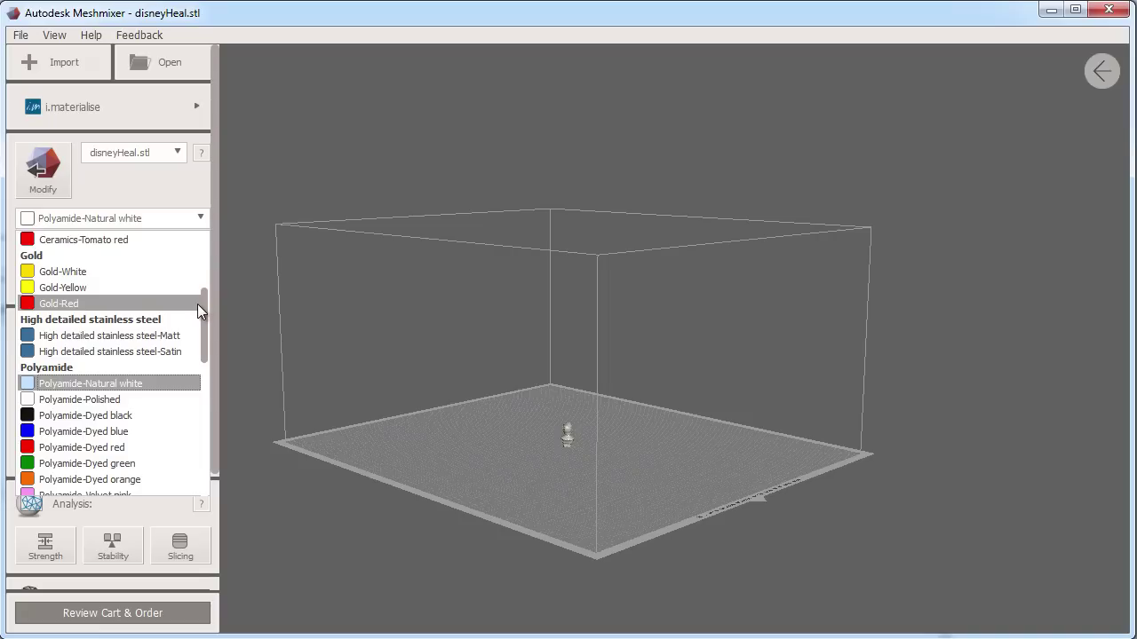
pyautogui.scroll(-4, 197, 304)
pyautogui.scroll(-2, 196, 322)
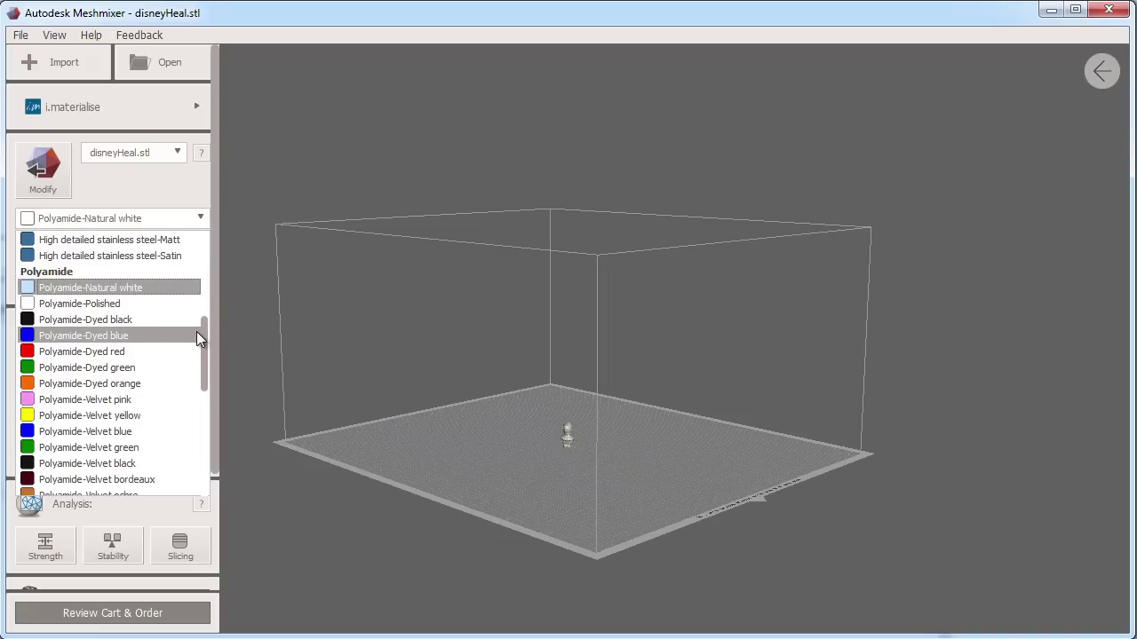
pyautogui.scroll(-7, 197, 337)
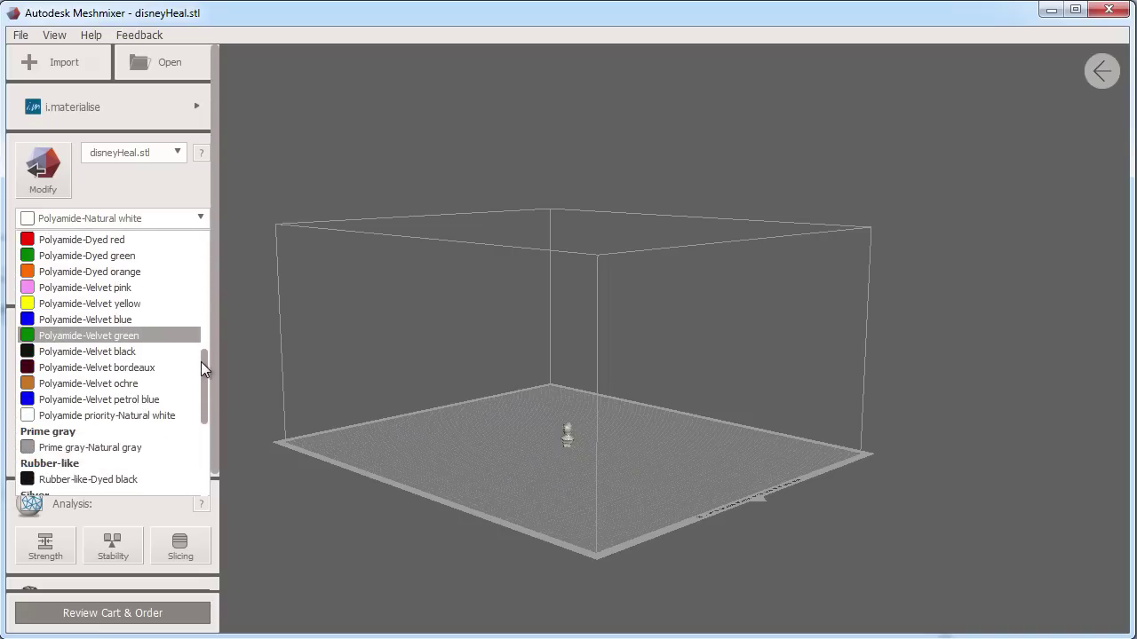
pyautogui.moveTo(200, 361); pyautogui.dragTo(208, 432)
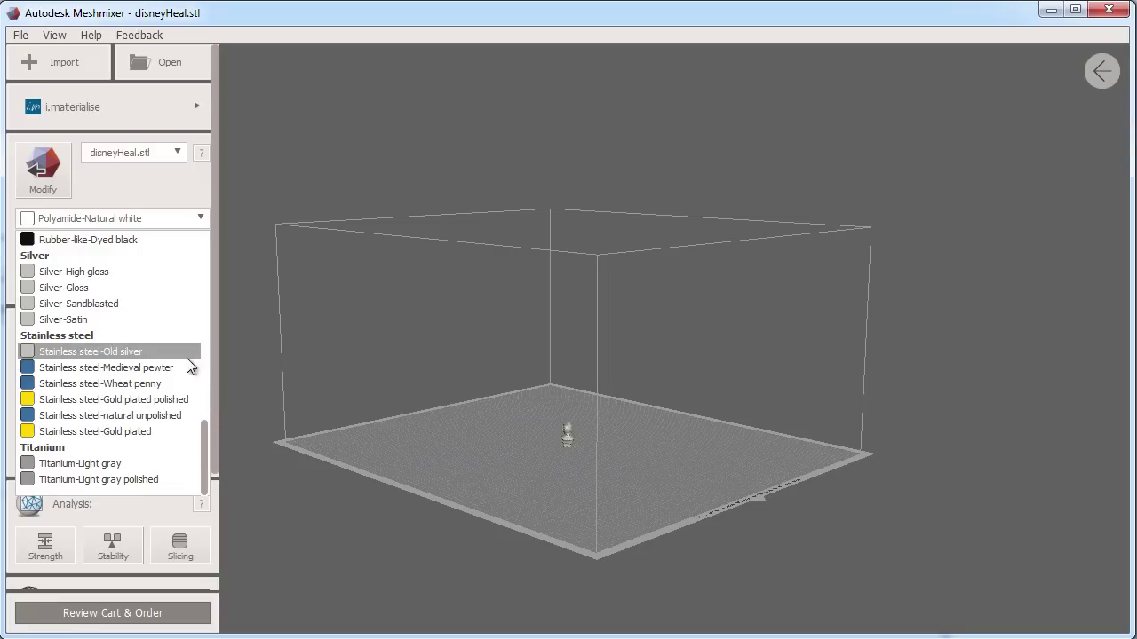
pyautogui.click(84, 320)
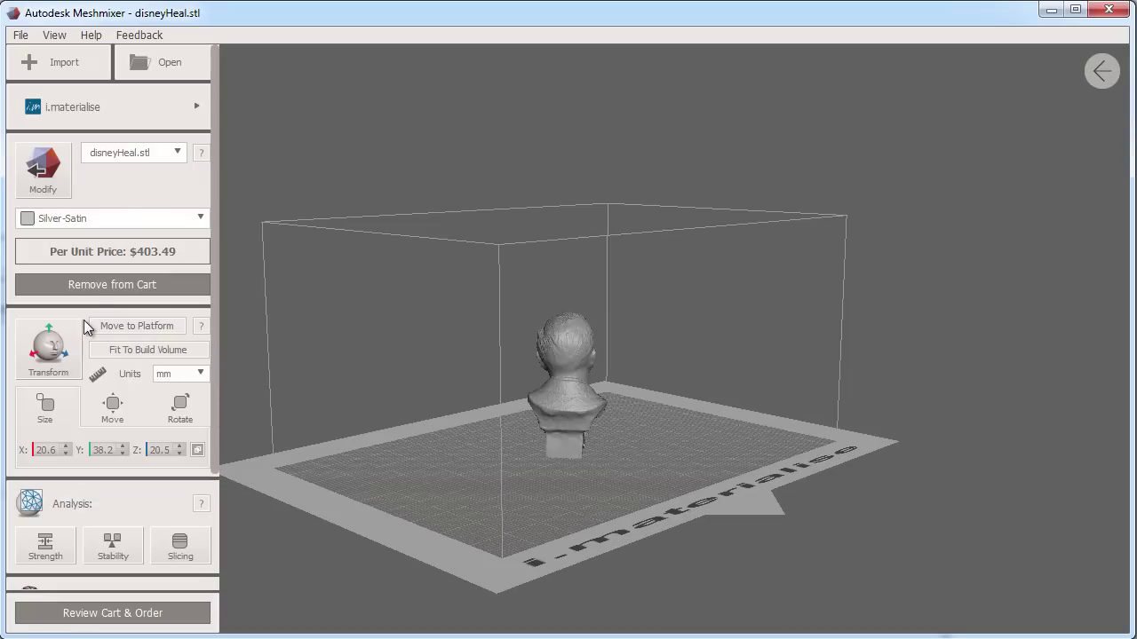
# - Scale the bust down uniformly to about 12.7 × 23.5 × 12.6 mm and update its unit price
pyautogui.click(73, 342)
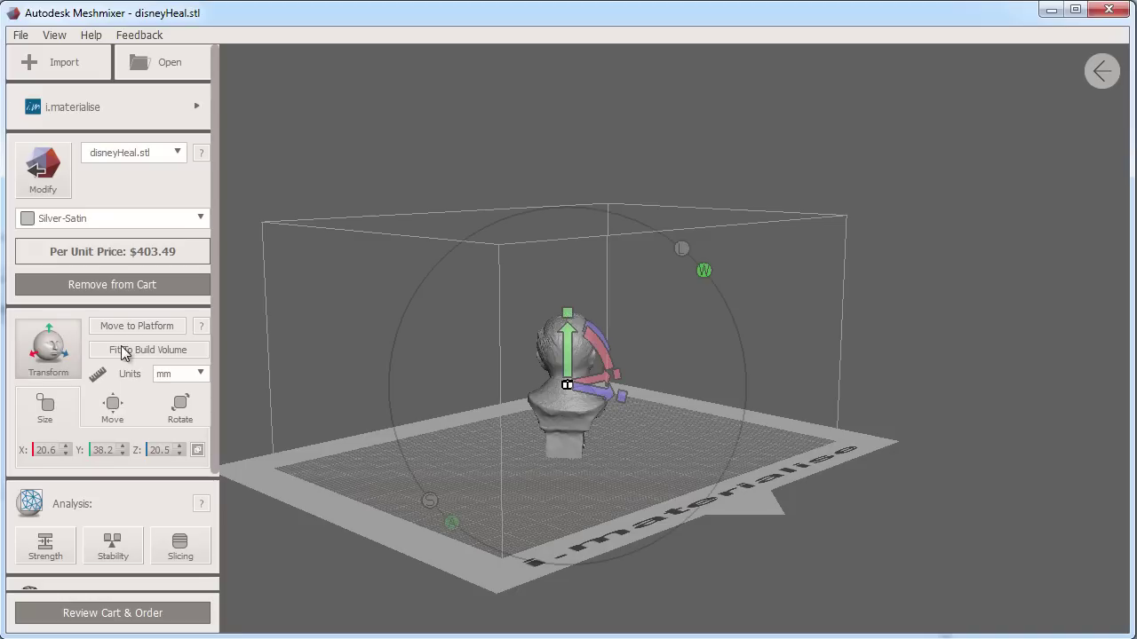
pyautogui.moveTo(567, 384); pyautogui.dragTo(531, 392)
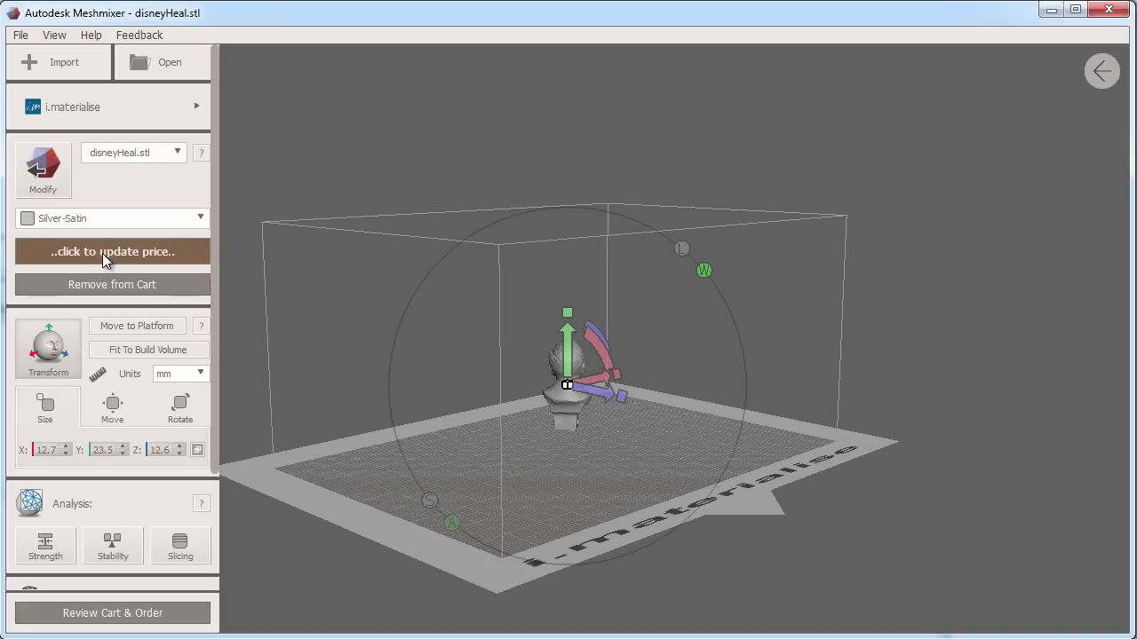
pyautogui.click(102, 253)
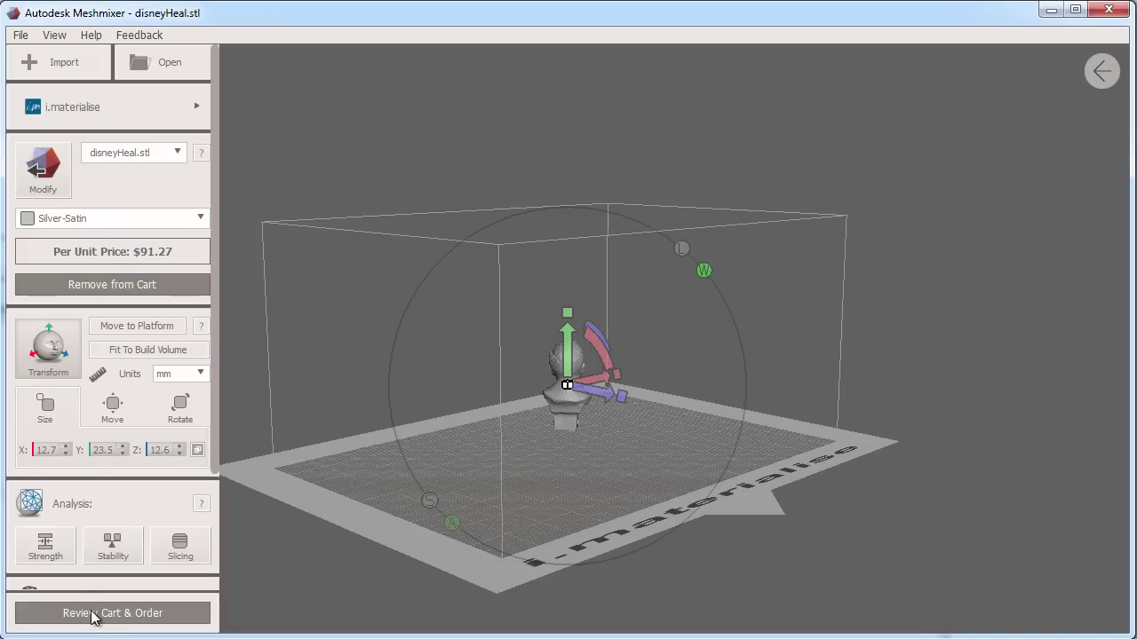
pyautogui.click(38, 368)
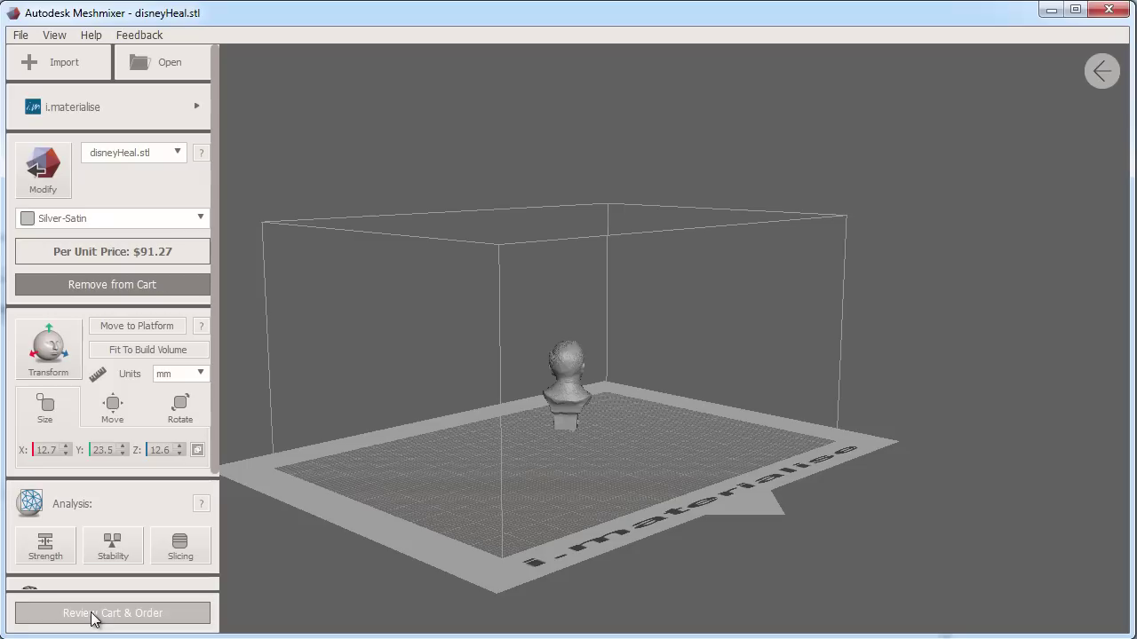
# - Review the shopping cart and order one Silver-Satin print of the bust from i.materialise
pyautogui.click(95, 614)
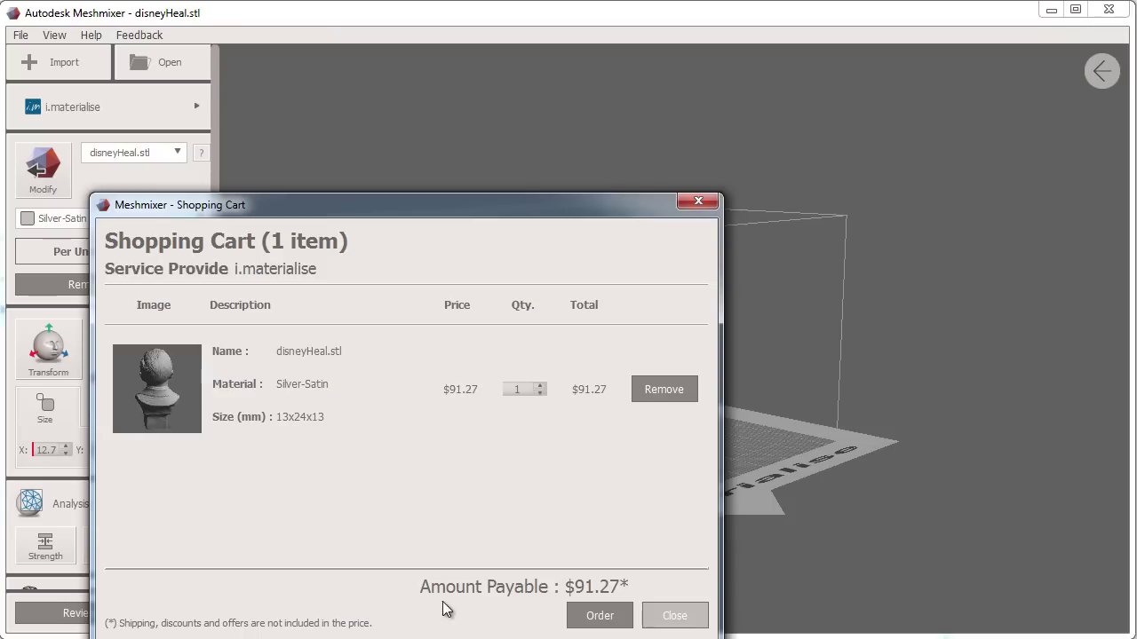
pyautogui.click(594, 618)
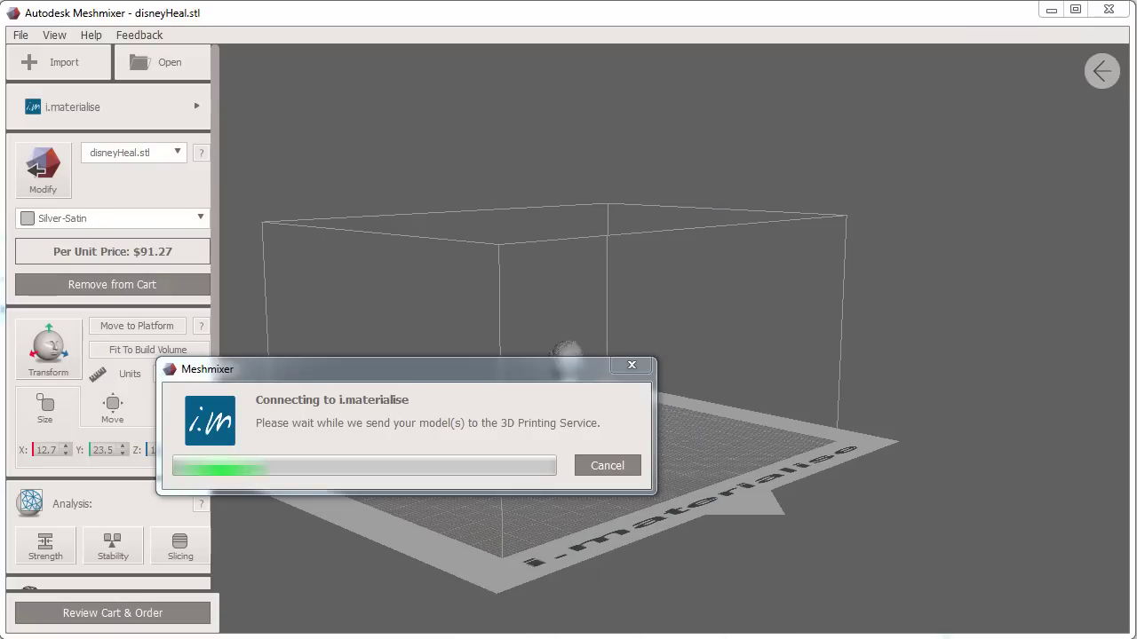